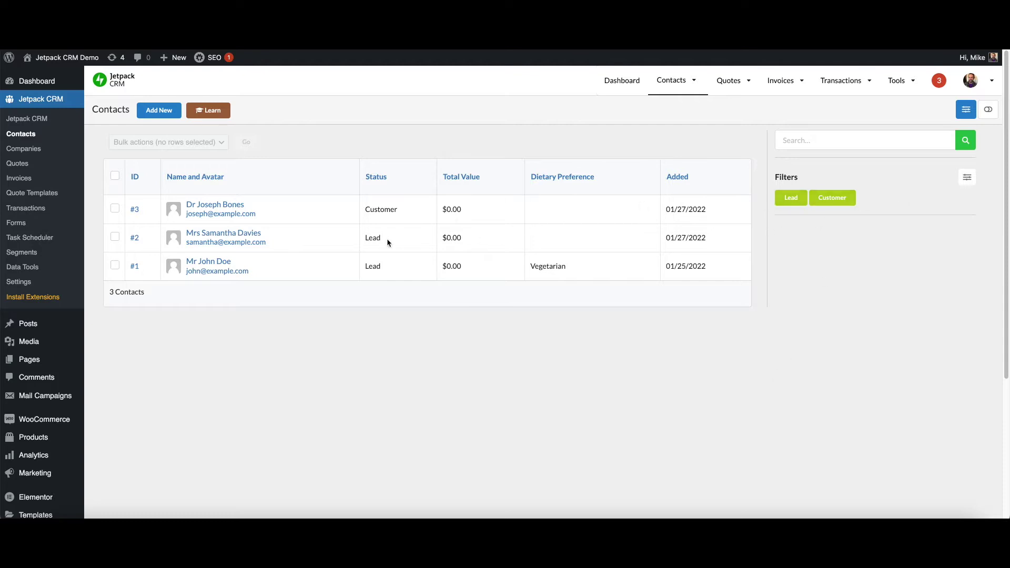
# Filter the contacts list to Customer status and open the remaining customer's record.
pyautogui.click(837, 200)
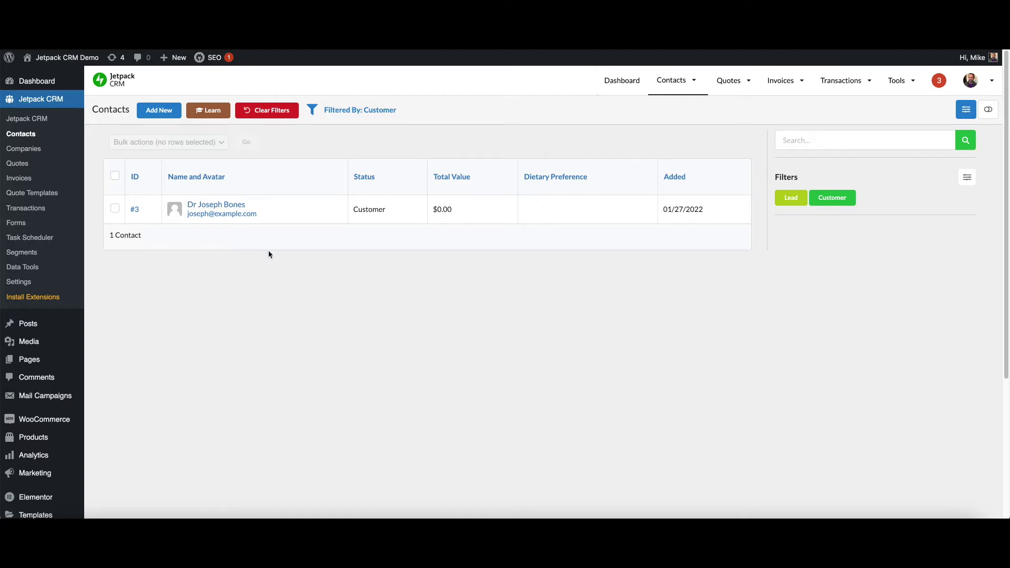
pyautogui.click(217, 207)
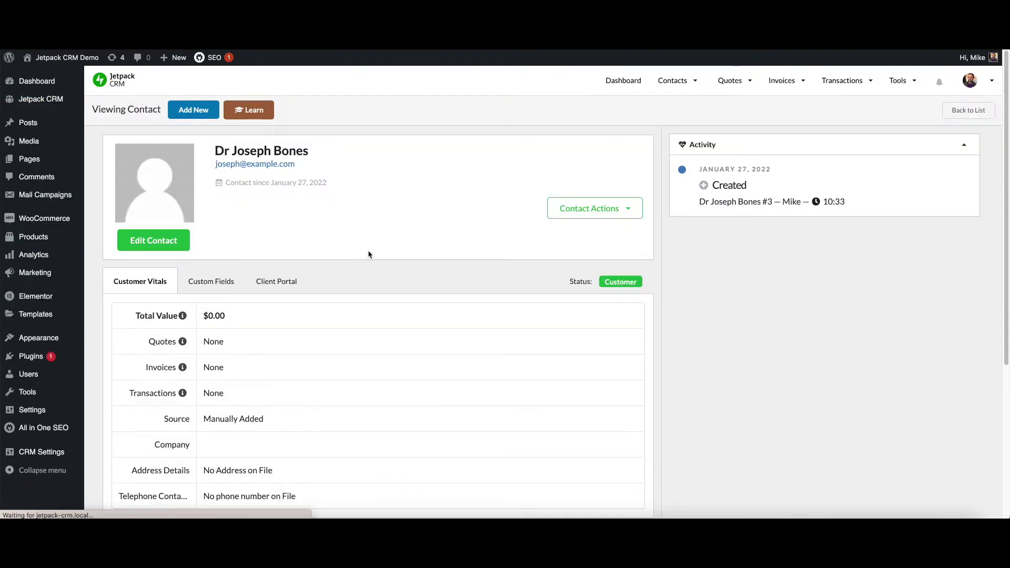
# Edit the customer contact to add the tag 'Doctors' and save the record.
pyautogui.click(148, 247)
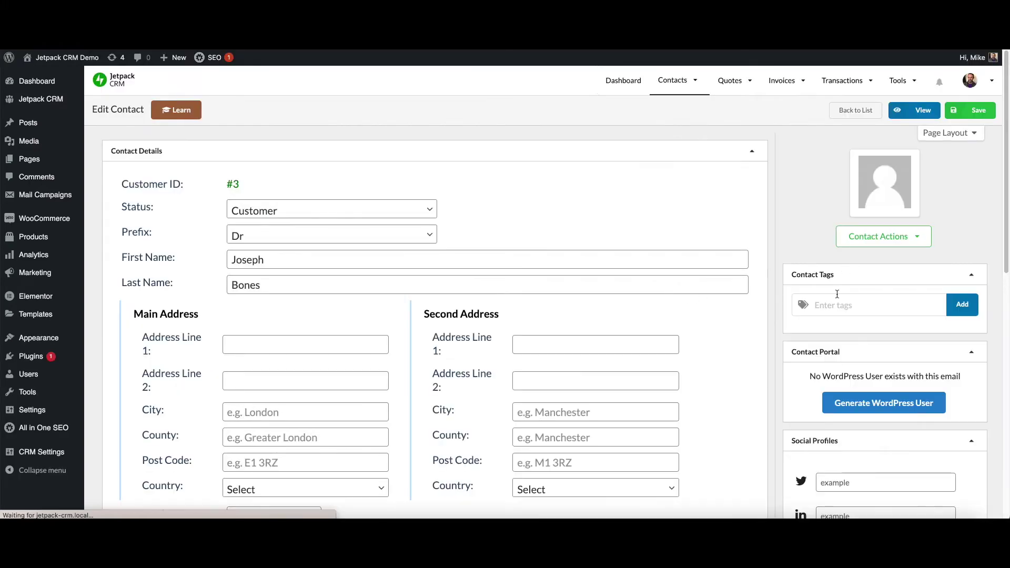
pyautogui.click(835, 304)
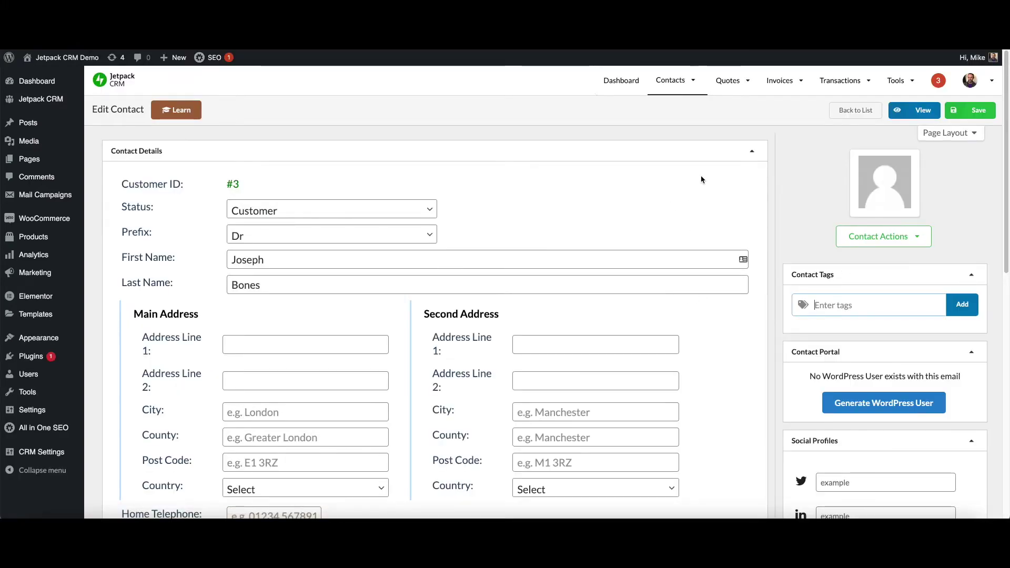
pyautogui.scroll(-7, 701, 176)
pyautogui.scroll(2, 701, 176)
pyautogui.scroll(2, 700, 180)
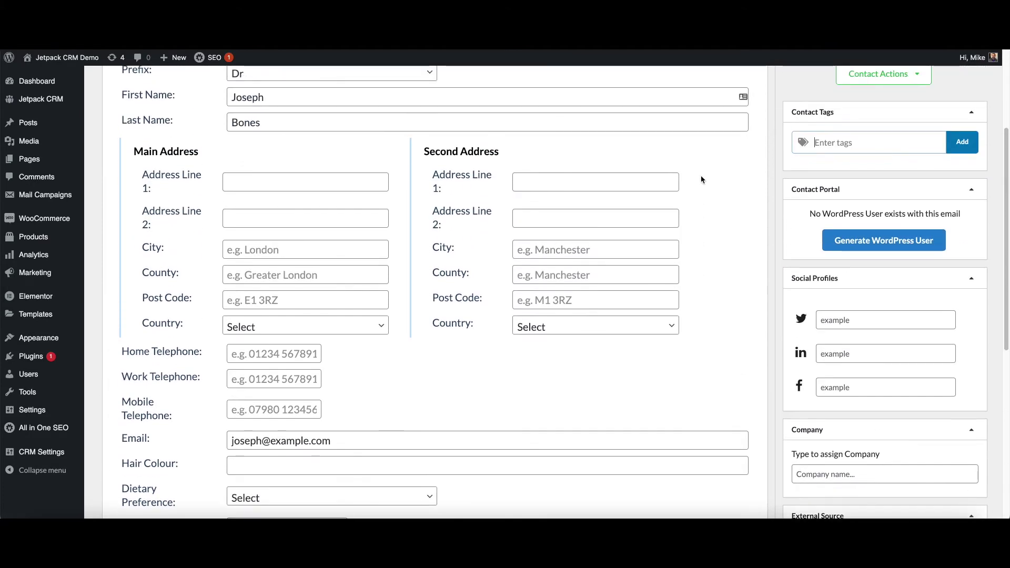
pyautogui.write('Doctors')
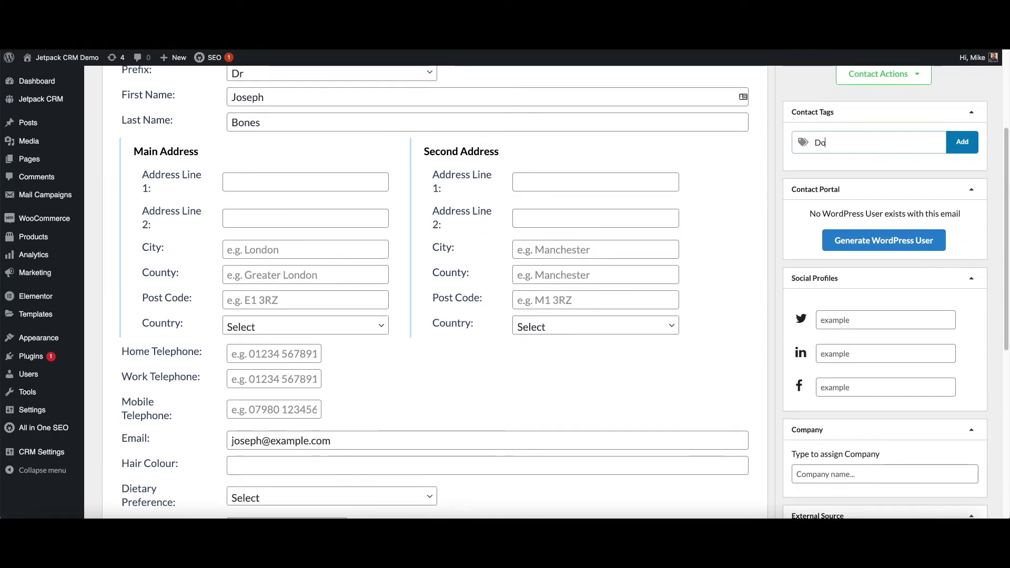
pyautogui.click(953, 148)
pyautogui.scroll(3, 835, 200)
pyautogui.scroll(1, 835, 200)
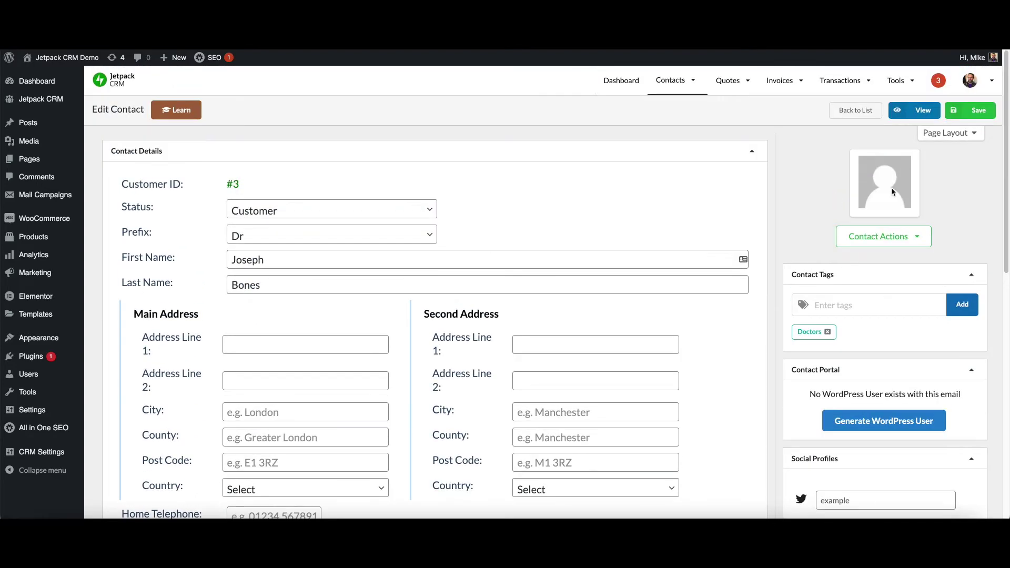
pyautogui.click(985, 113)
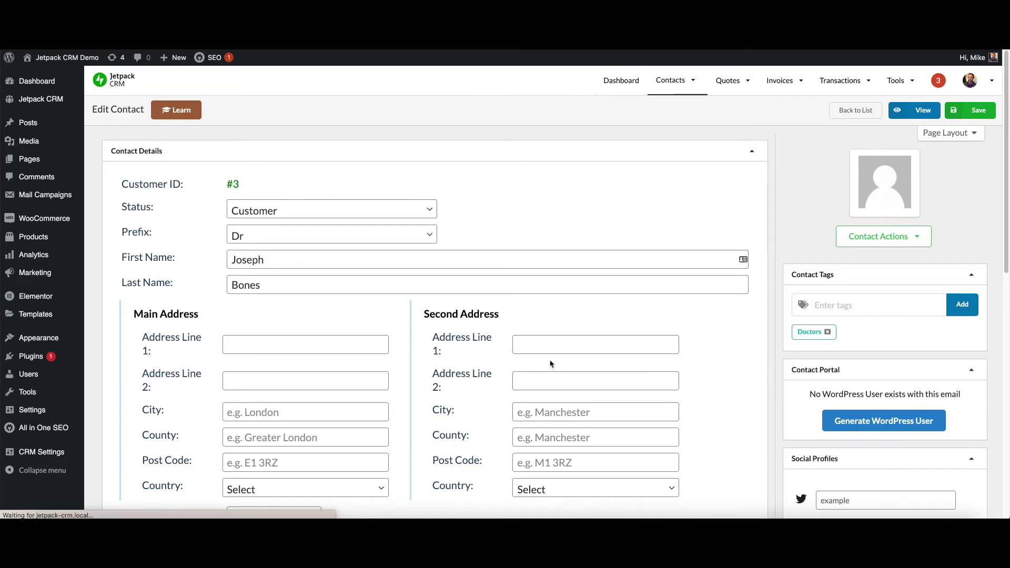
pyautogui.moveTo(675, 81)
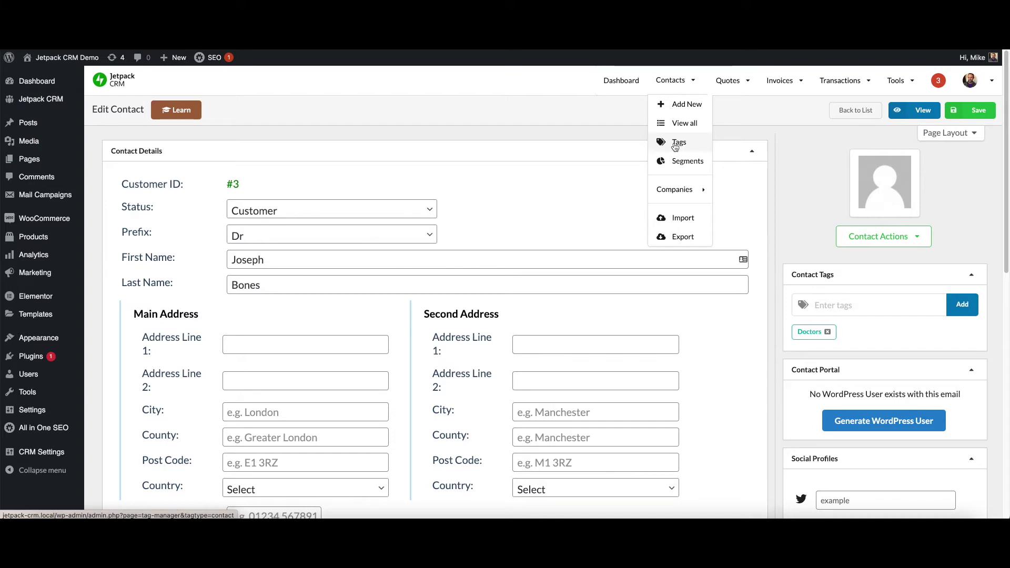
# Check the Doctors tag's count under Contacts > Tags, then return to all contacts.
pyautogui.click(675, 147)
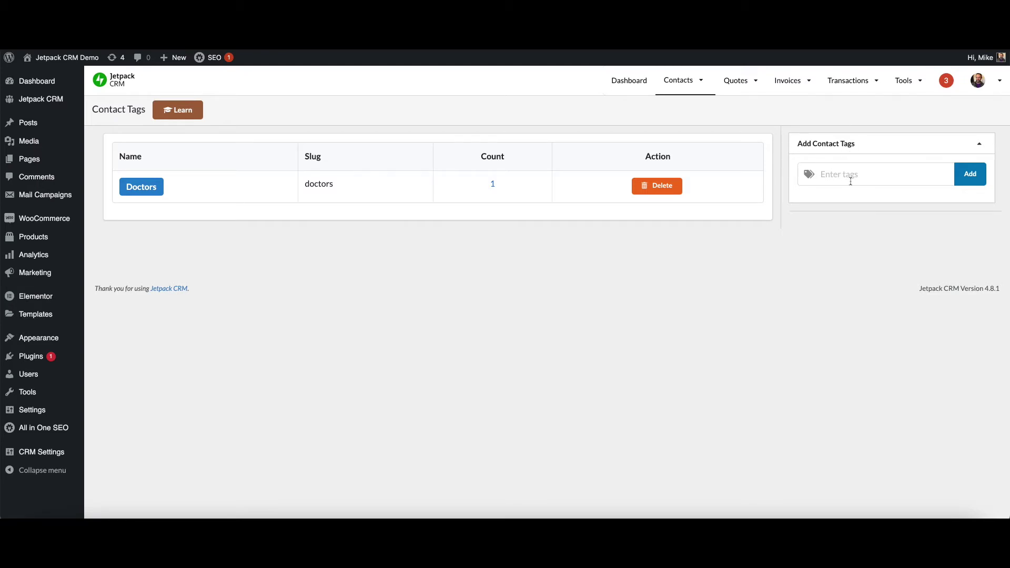
pyautogui.moveTo(694, 85)
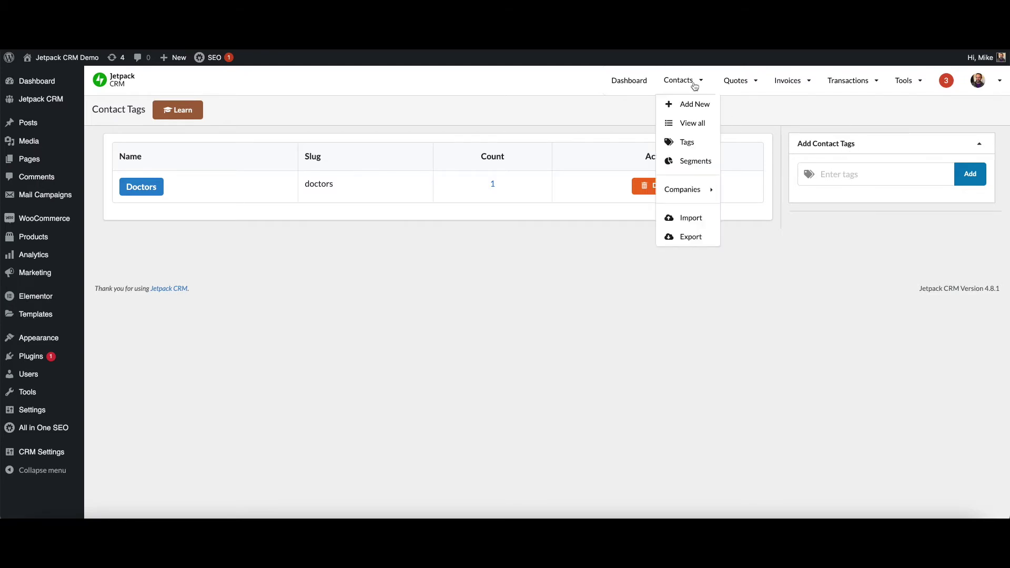
pyautogui.click(696, 125)
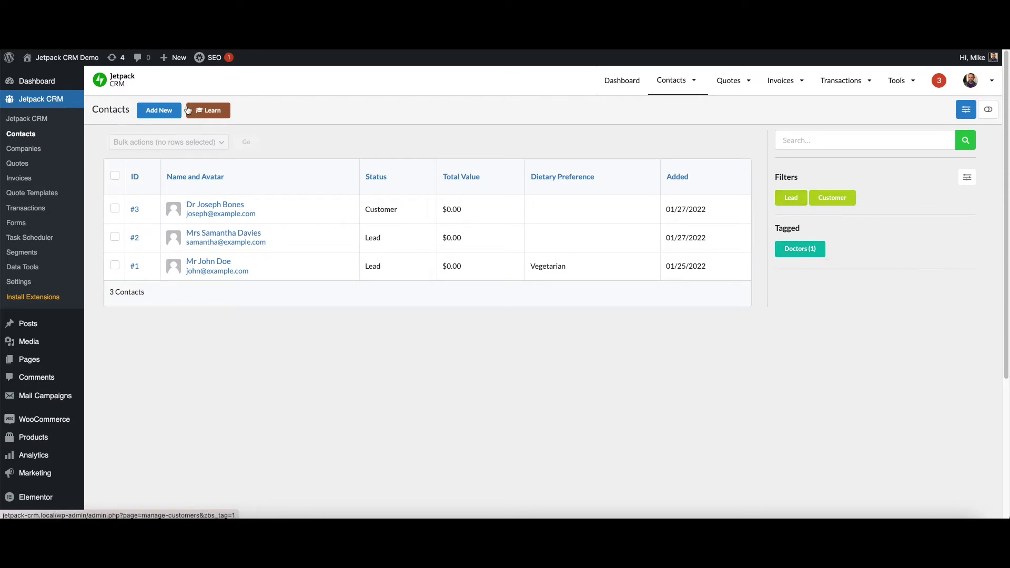
# Start a new Qualified Lead contact with prefix Ms and enter the contact's first and last name.
pyautogui.click(155, 117)
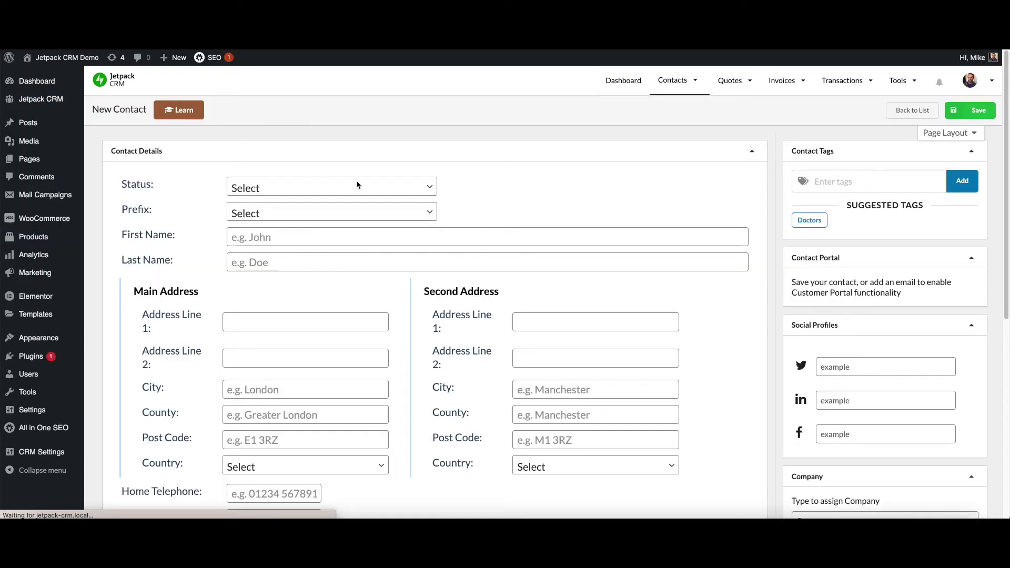
pyautogui.click(355, 187)
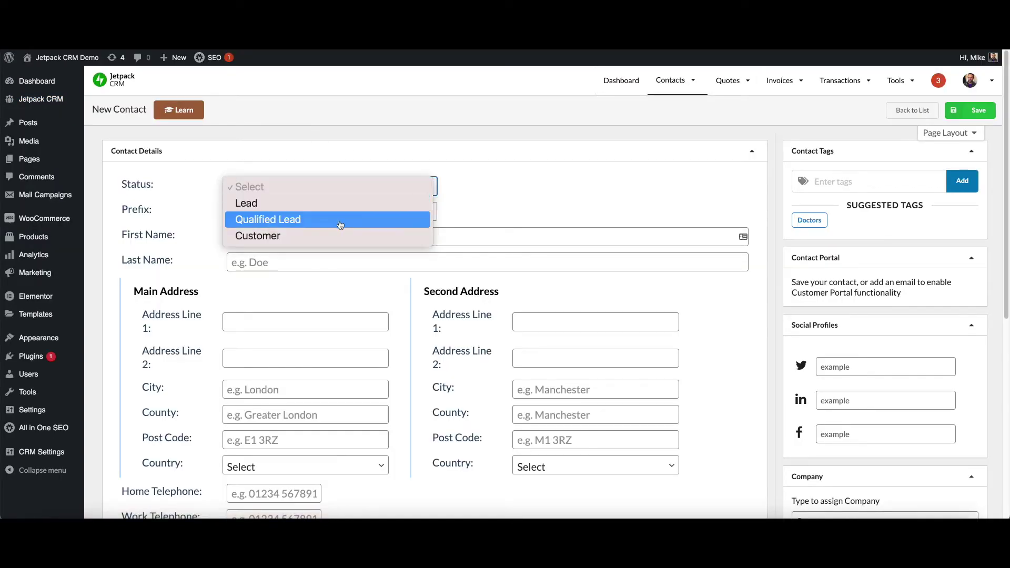
pyautogui.click(368, 220)
pyautogui.click(418, 211)
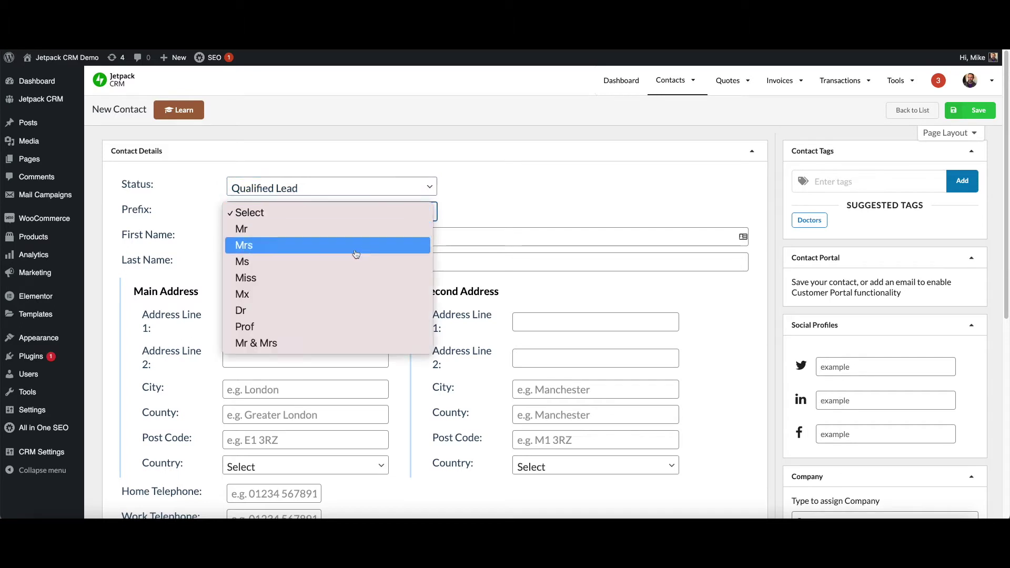
pyautogui.click(326, 263)
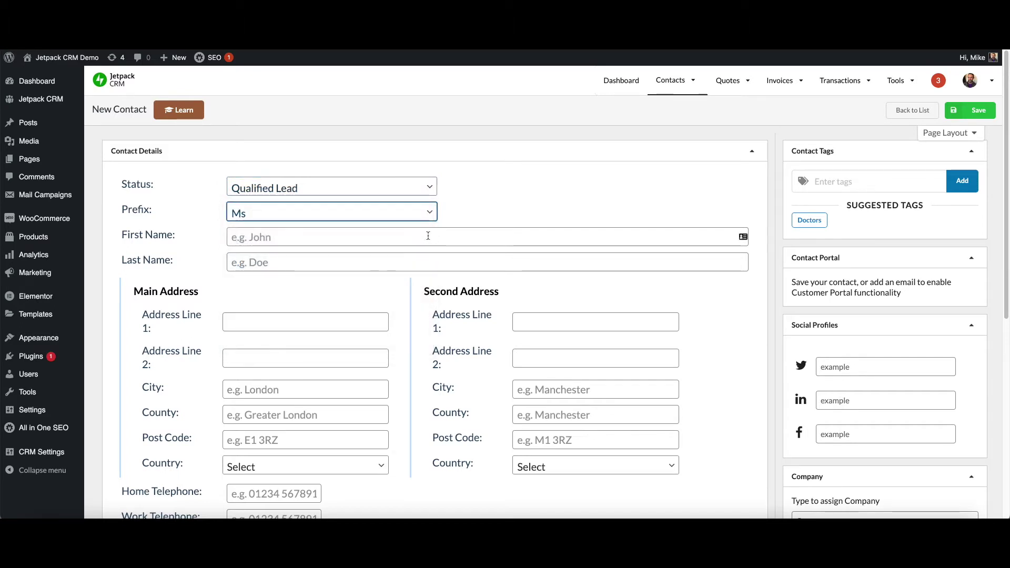
pyautogui.click(428, 235)
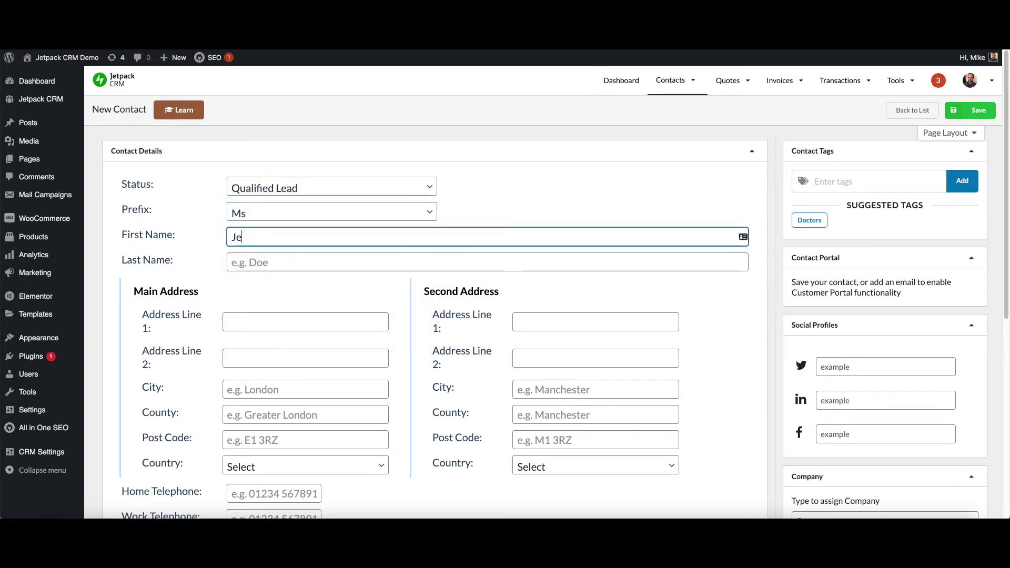
pyautogui.press('Tab')
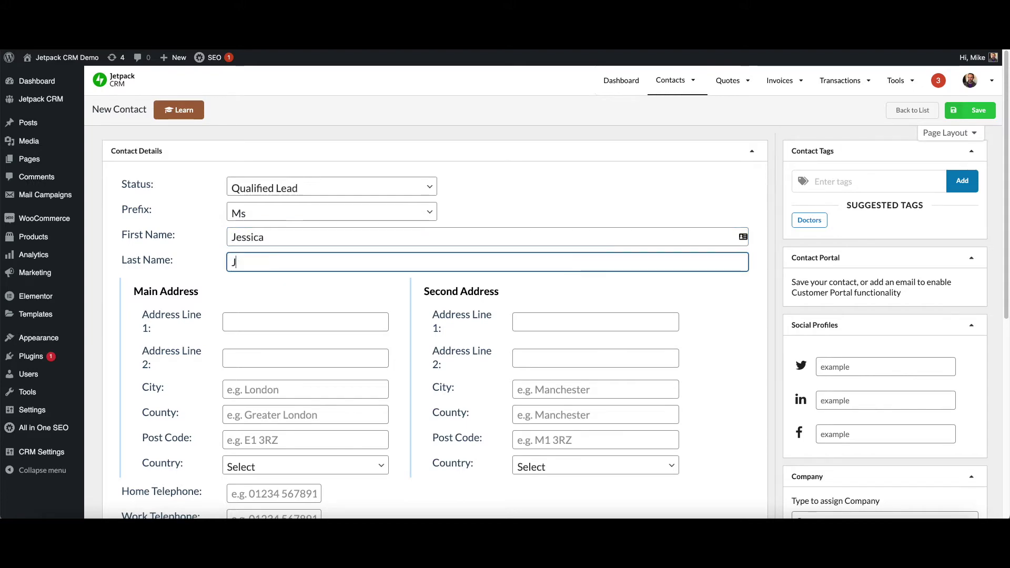
# Fill in the contact's e-mail address, apply the Doctors tag, and save the contact.
pyautogui.scroll(-2, 435, 251)
pyautogui.scroll(-2, 436, 251)
pyautogui.click(338, 351)
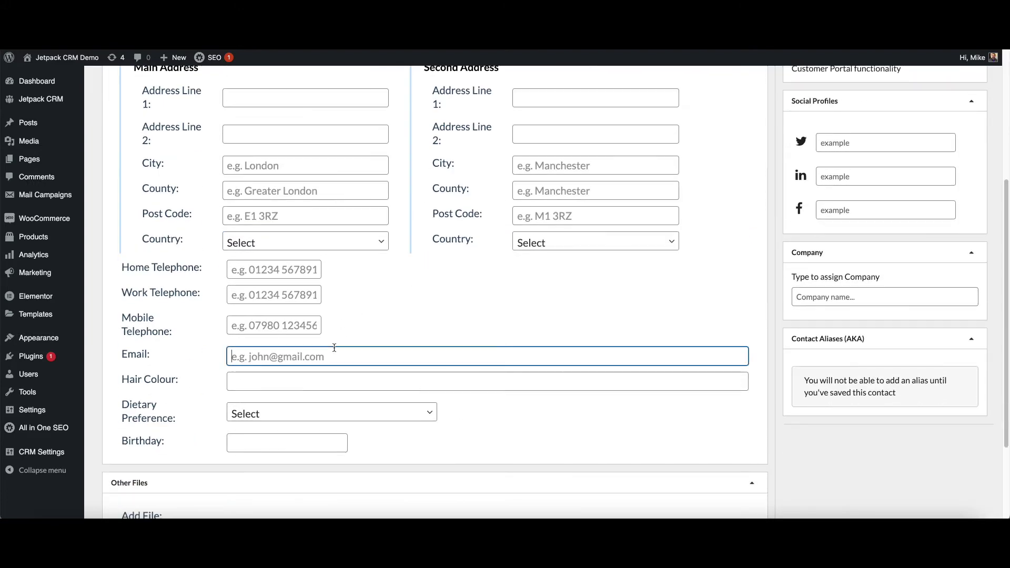
pyautogui.write('jessica@examl')
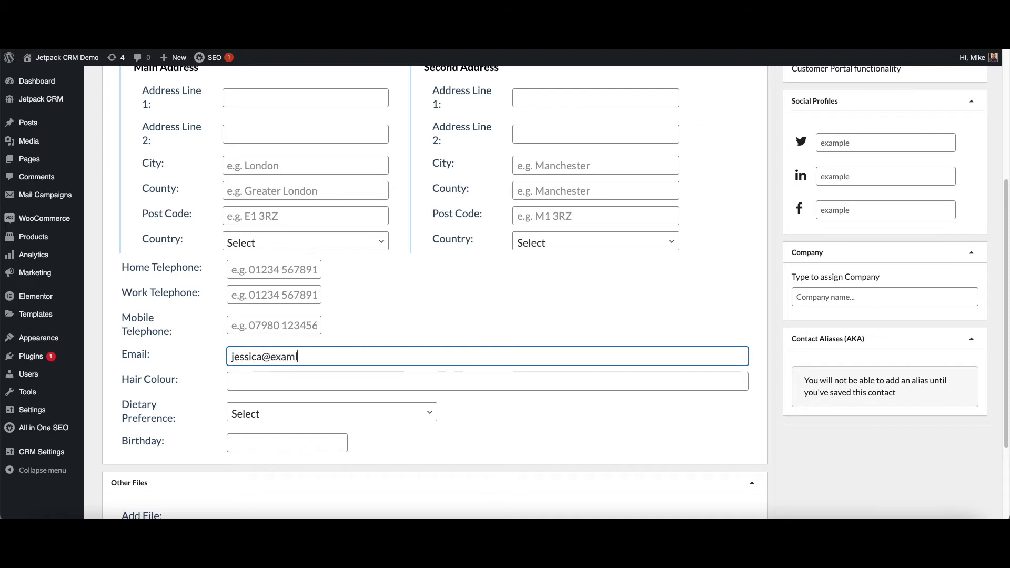
pyautogui.press('BackSpace')
pyautogui.write('ple.com')
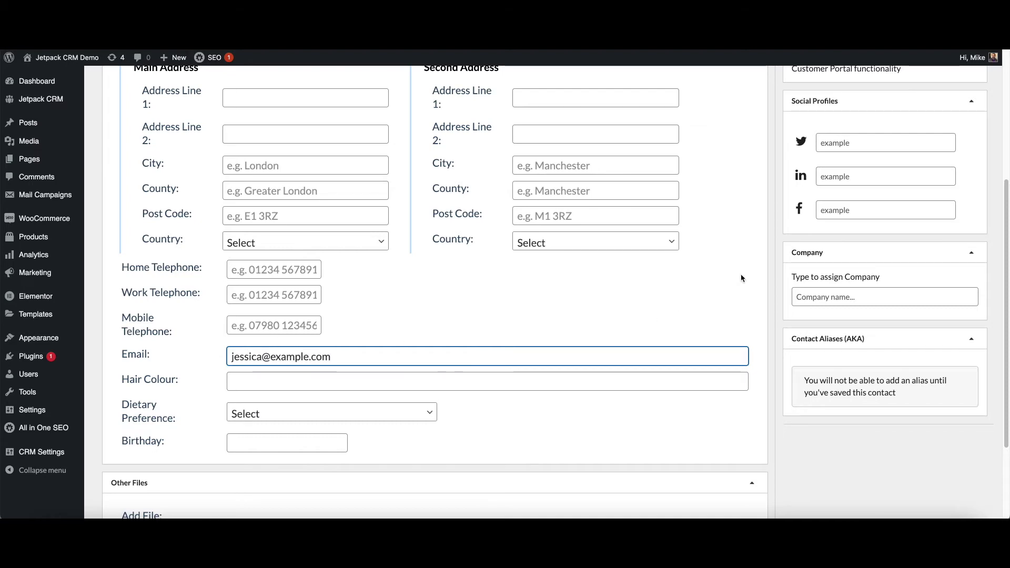
pyautogui.scroll(5, 741, 278)
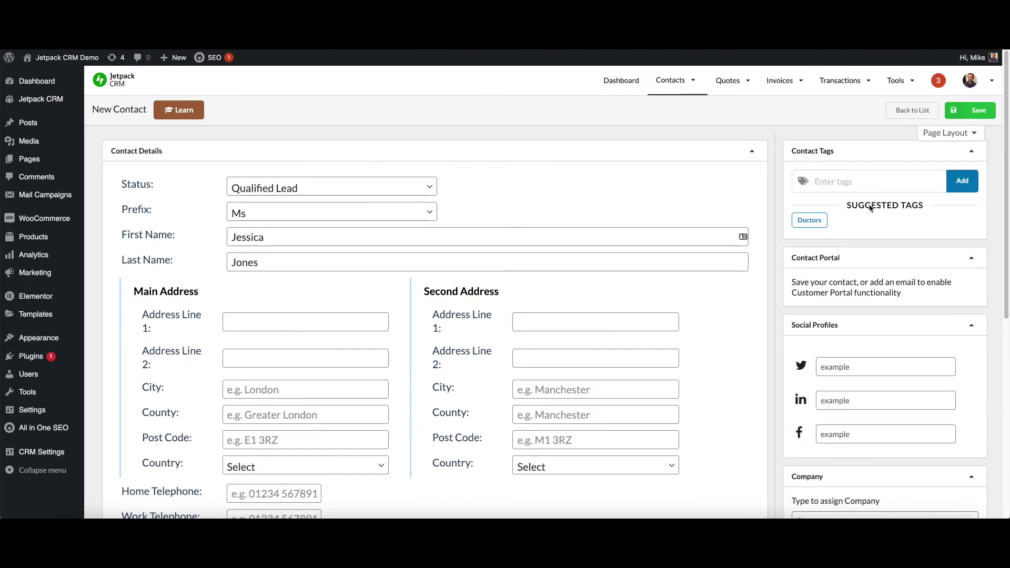
pyautogui.click(819, 223)
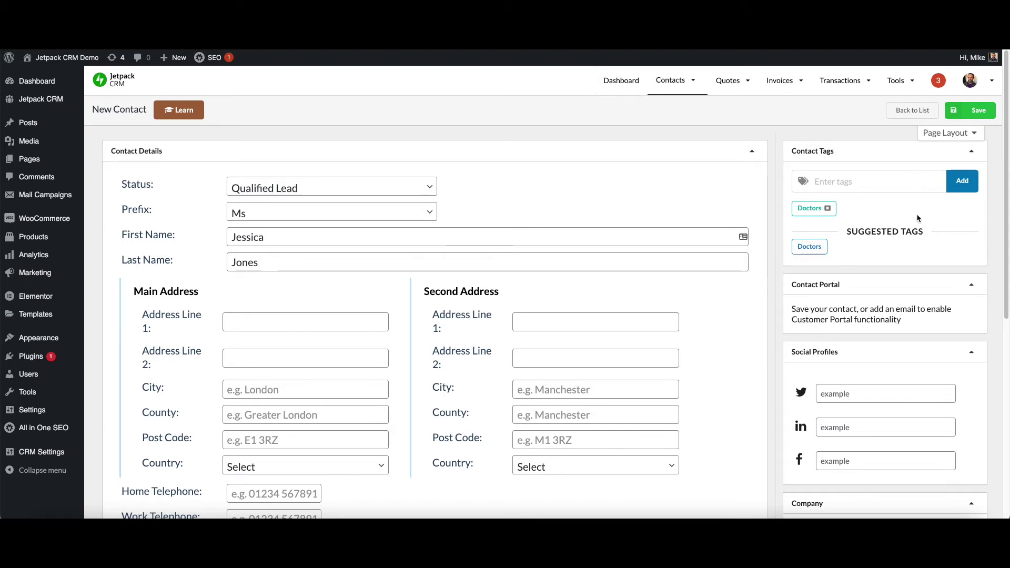
pyautogui.click(980, 109)
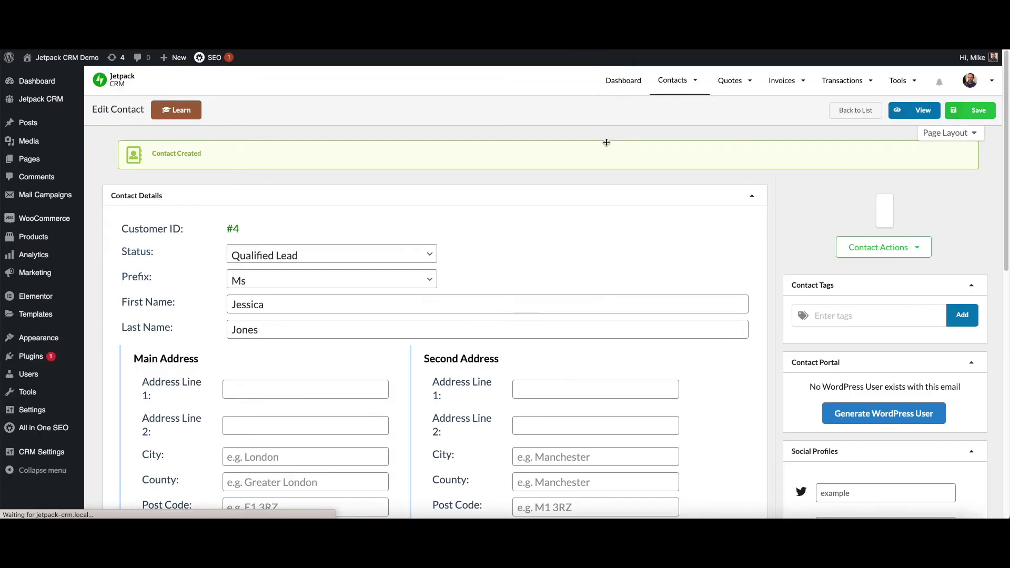
# Return to the full contacts list of four contacts, two tagged Doctors.
pyautogui.moveTo(673, 81)
pyautogui.click(679, 124)
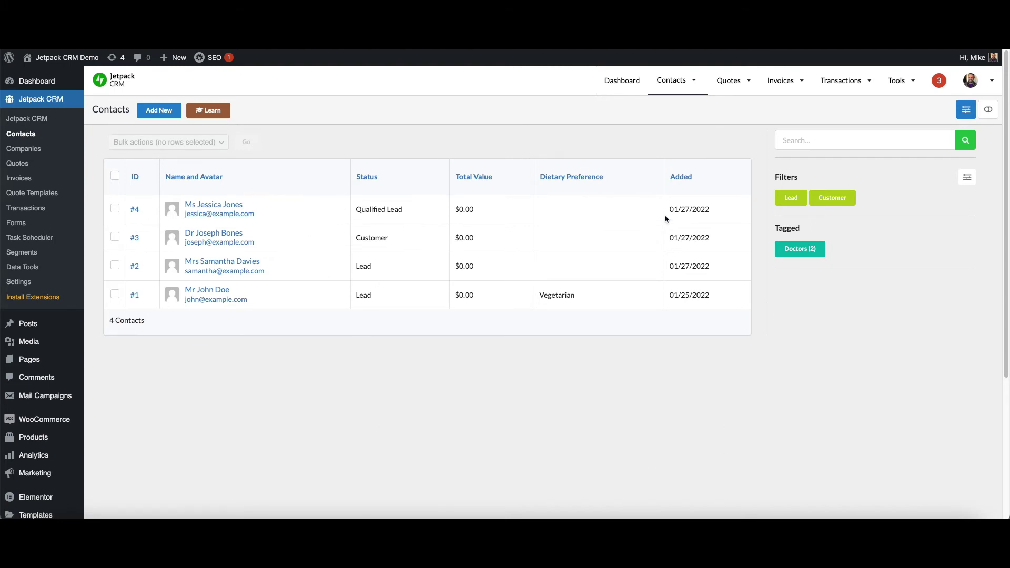
# Create a 'Doctors to Convert' segment (Has Tag Doctors, Status = Lead), preview and save it.
pyautogui.moveTo(685, 92)
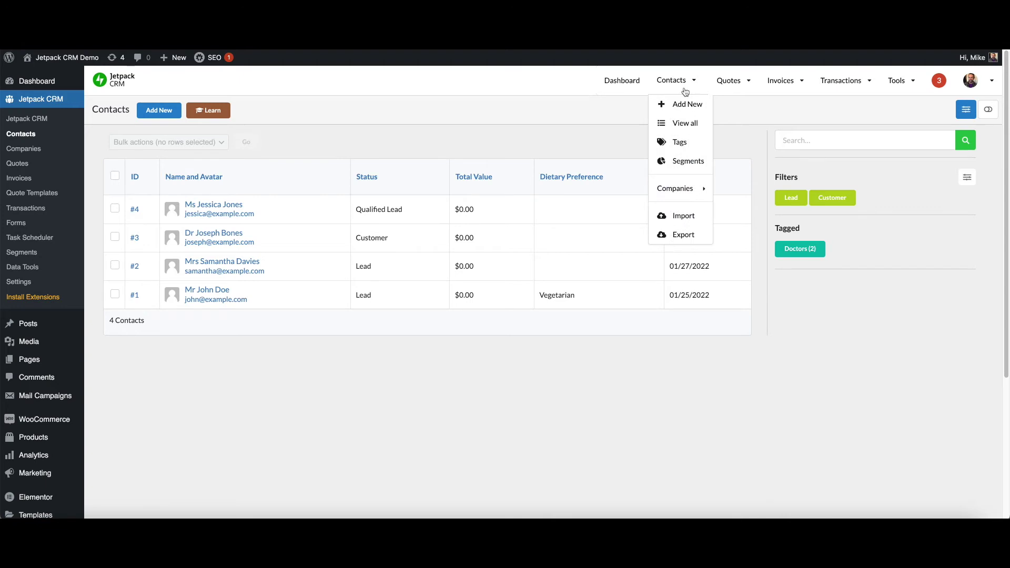
pyautogui.click(687, 169)
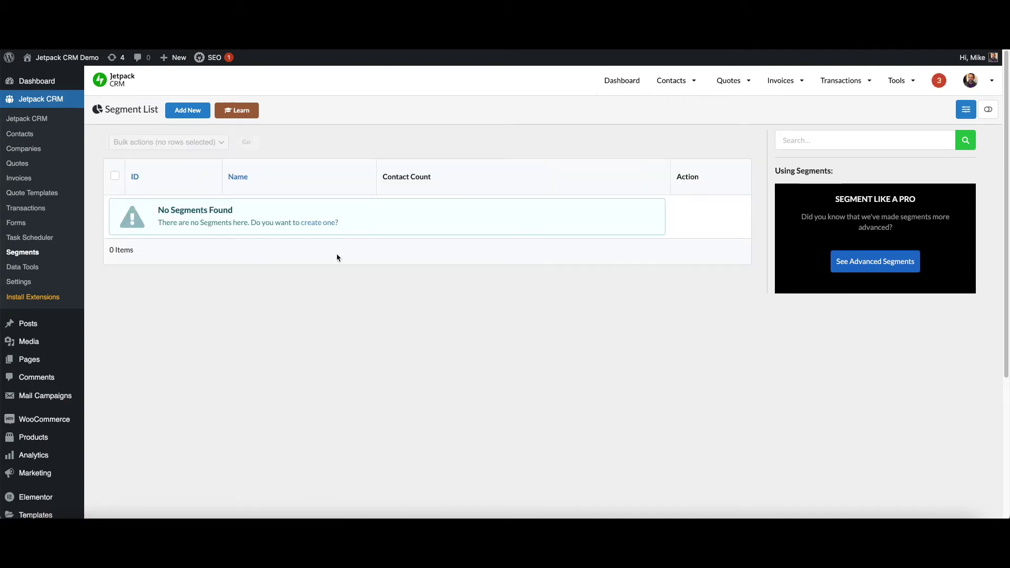
pyautogui.click(316, 223)
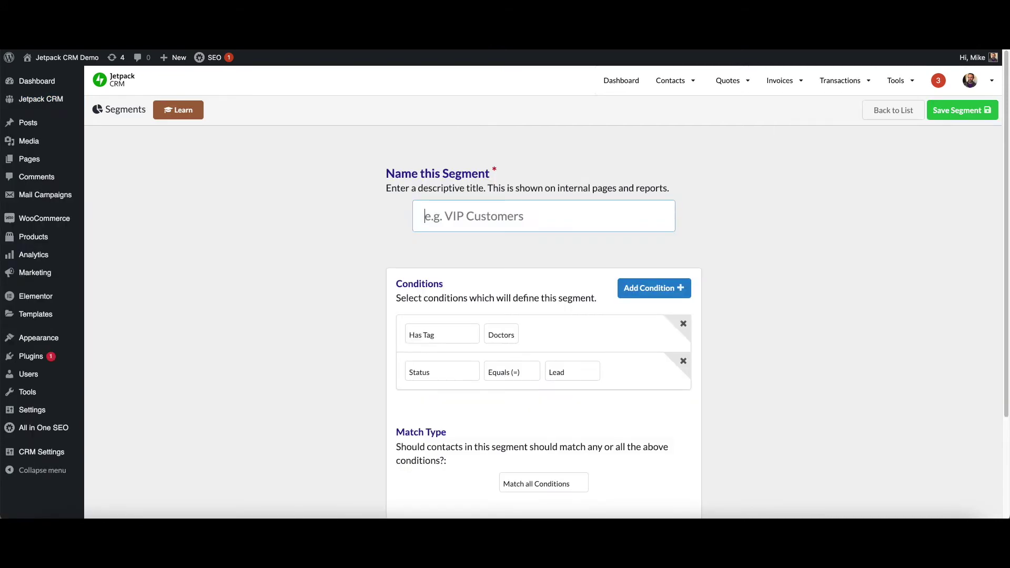
pyautogui.write('Doctor')
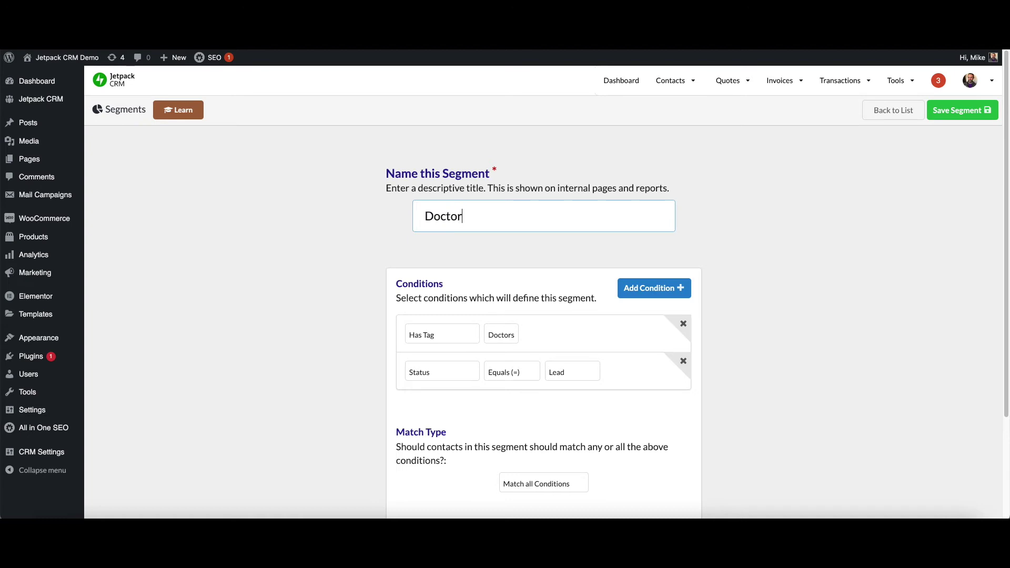
pyautogui.write('s to Convert')
pyautogui.scroll(-3, 845, 185)
pyautogui.scroll(3, 746, 410)
pyautogui.click(941, 116)
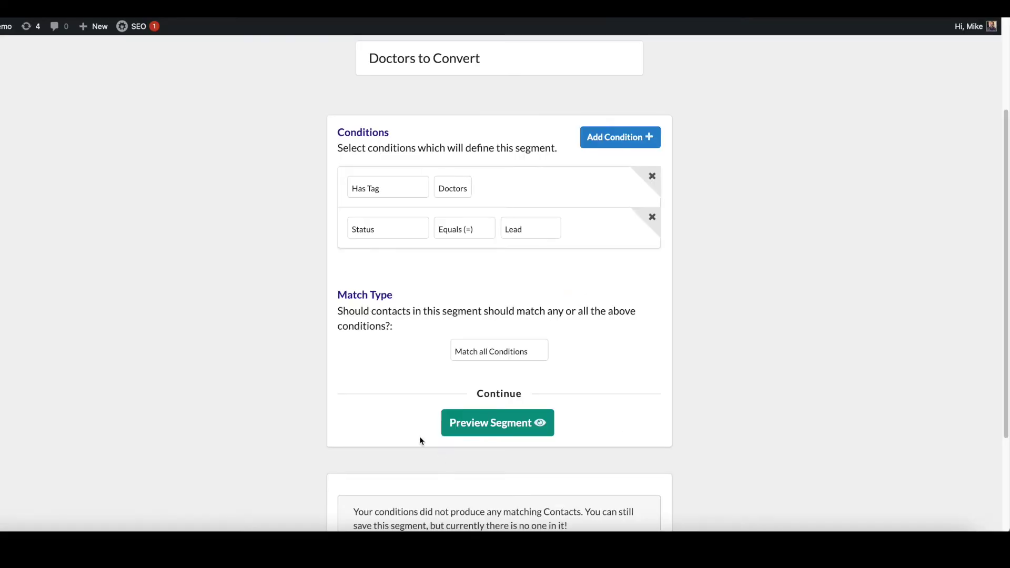
pyautogui.click(526, 427)
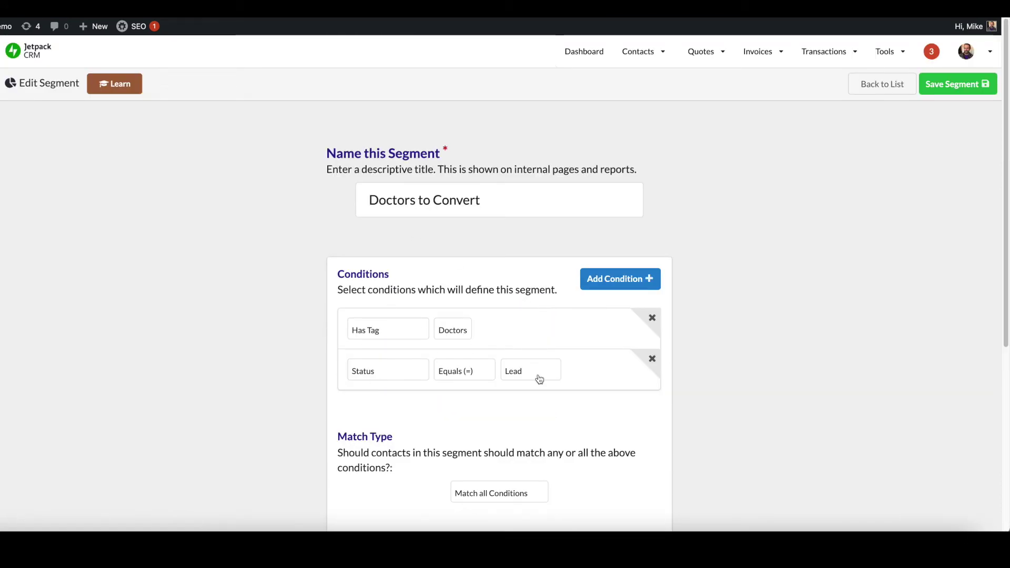
# Start a new Lead contact with prefix Prof and enter the contact's first and last name.
pyautogui.moveTo(642, 56)
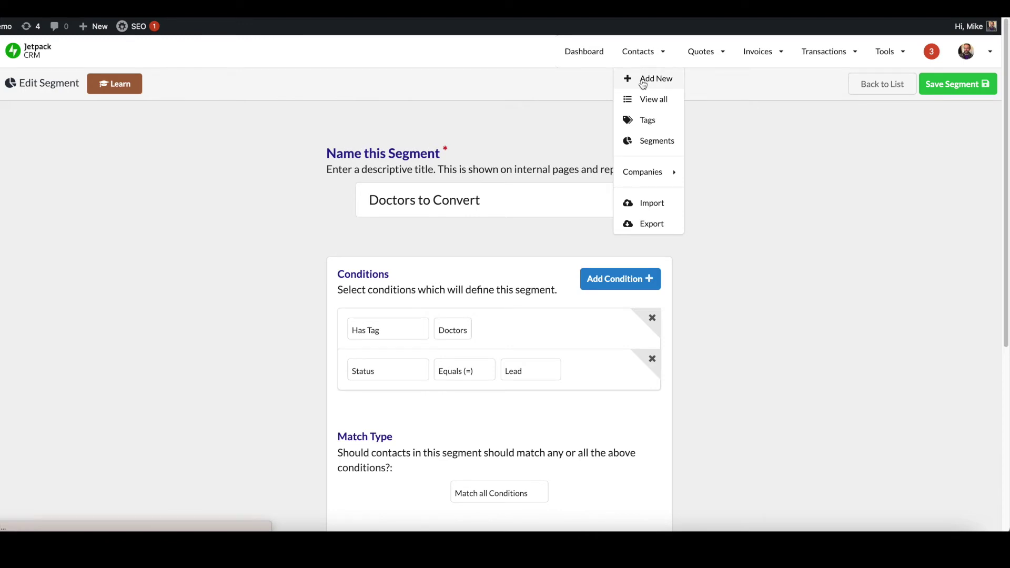
pyautogui.click(642, 84)
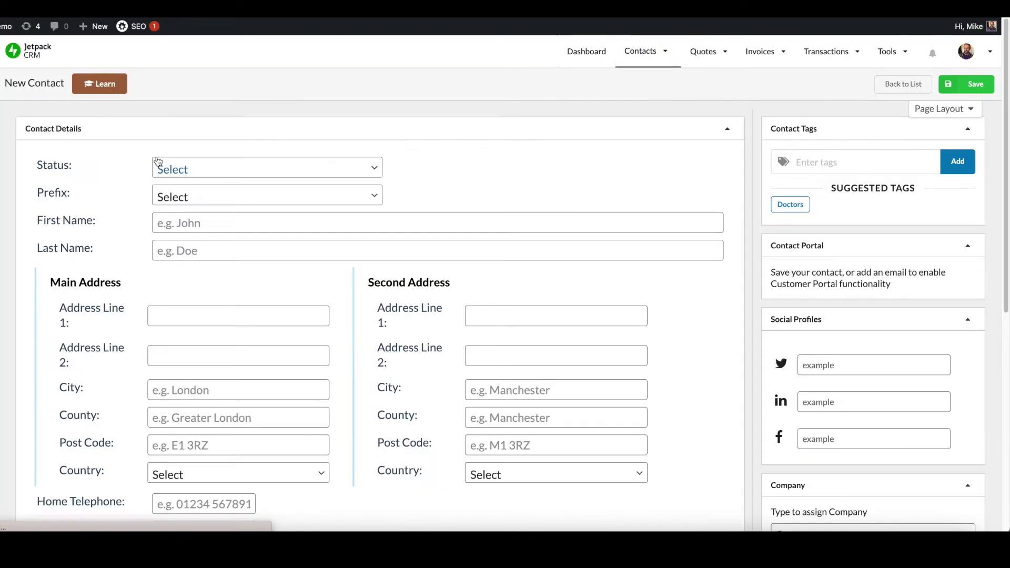
pyautogui.click(259, 168)
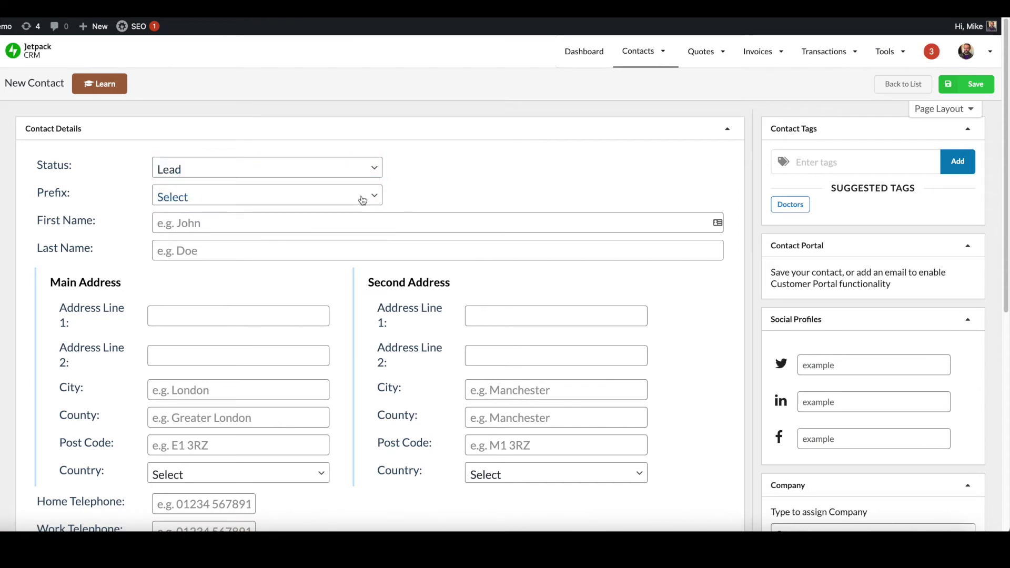
pyautogui.click(363, 197)
pyautogui.click(284, 323)
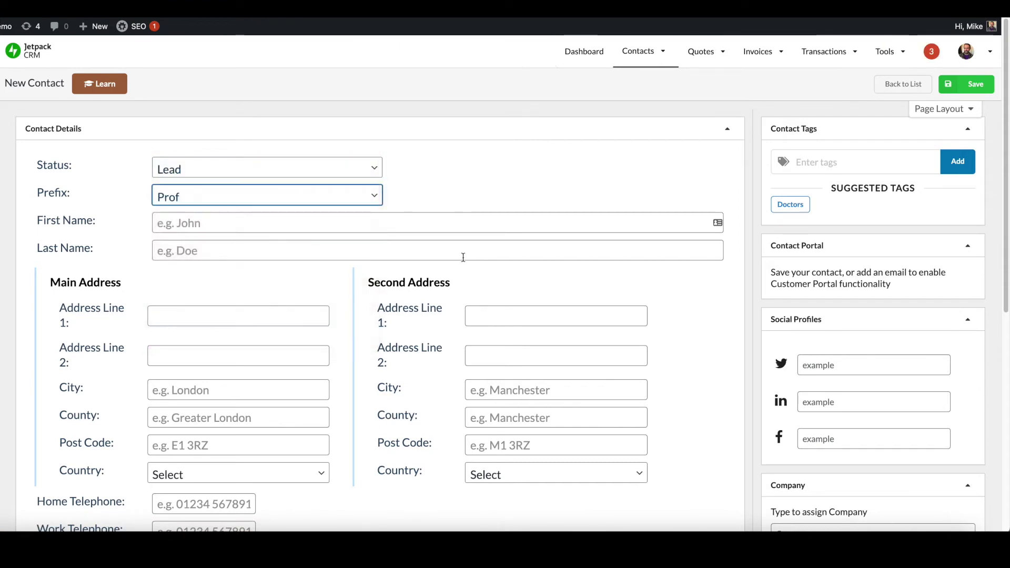
pyautogui.click(500, 227)
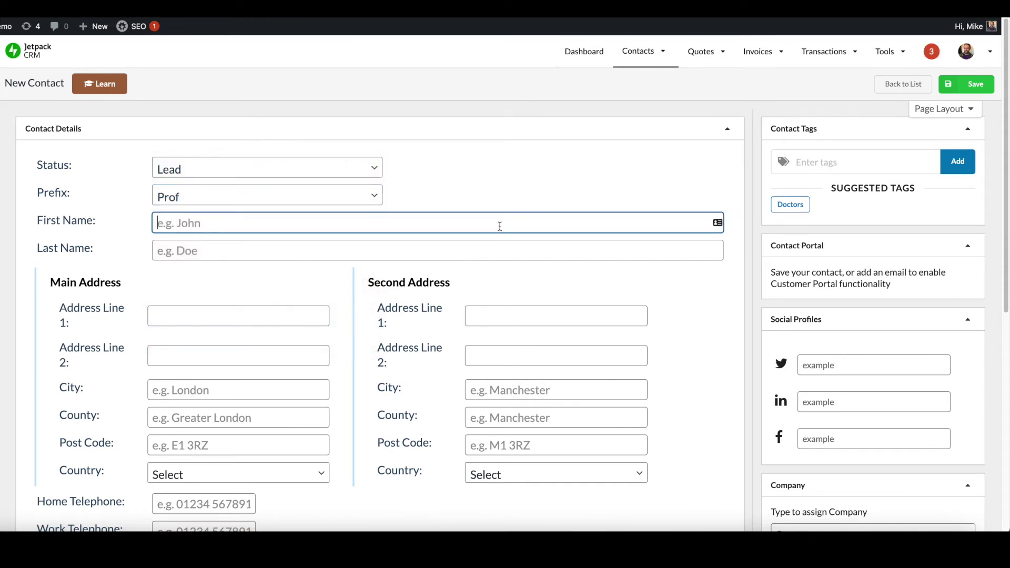
pyautogui.press('Tab')
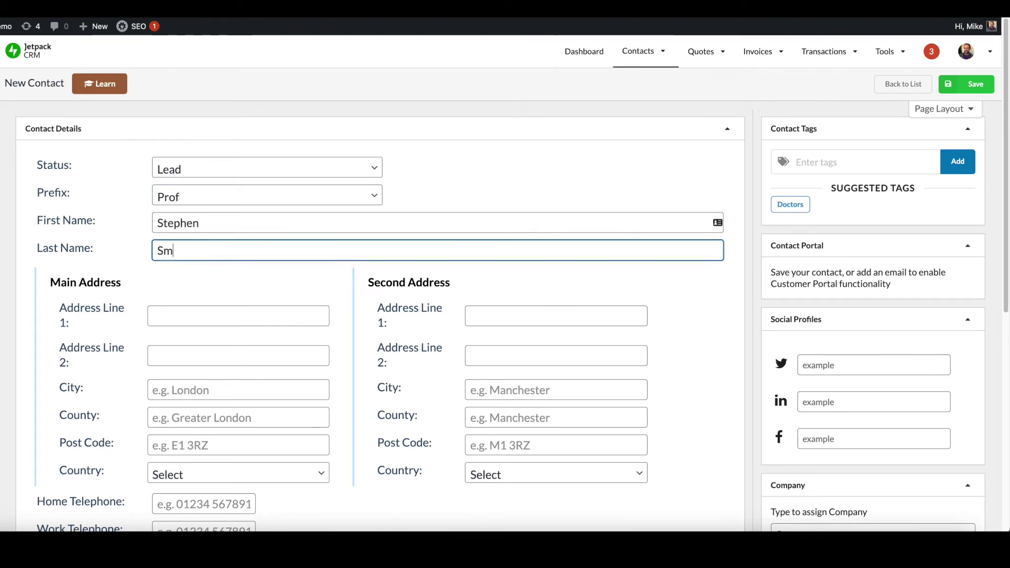
# Fill in the new contact's e-mail address and apply the suggested Doctors tag.
pyautogui.scroll(-7, 349, 286)
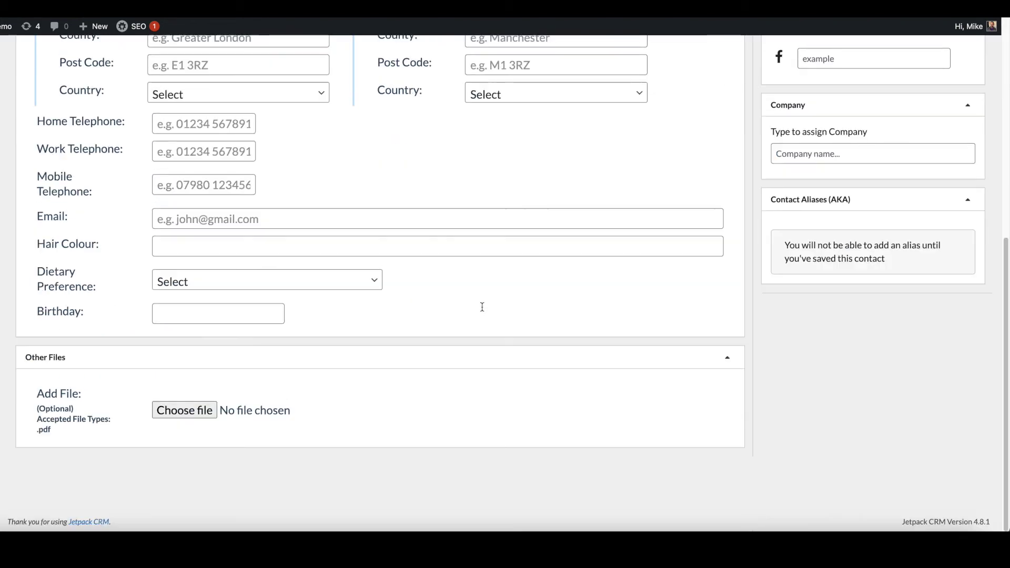
pyautogui.click(344, 218)
pyautogui.write('steph')
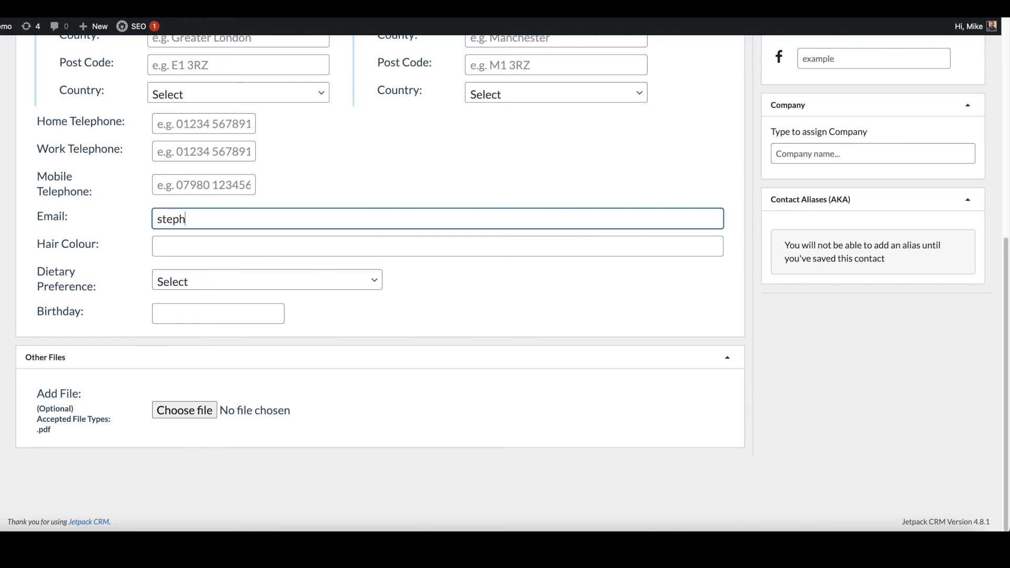
pyautogui.write('en@ema')
pyautogui.press('BackSpace')
pyautogui.press('BackSpace')
pyautogui.write('xample.com')
pyautogui.scroll(7, 379, 263)
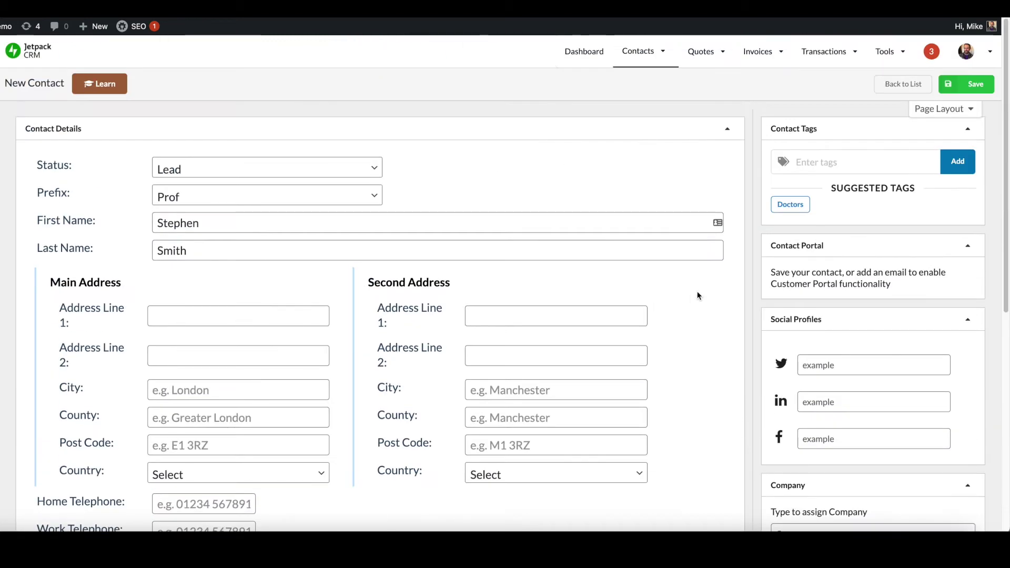
pyautogui.click(807, 205)
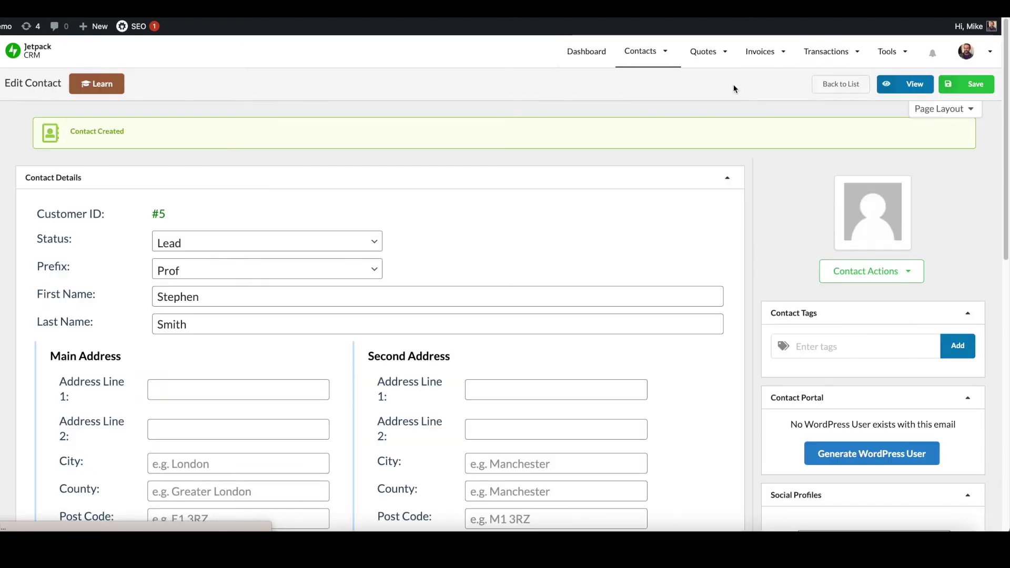
pyautogui.moveTo(673, 60)
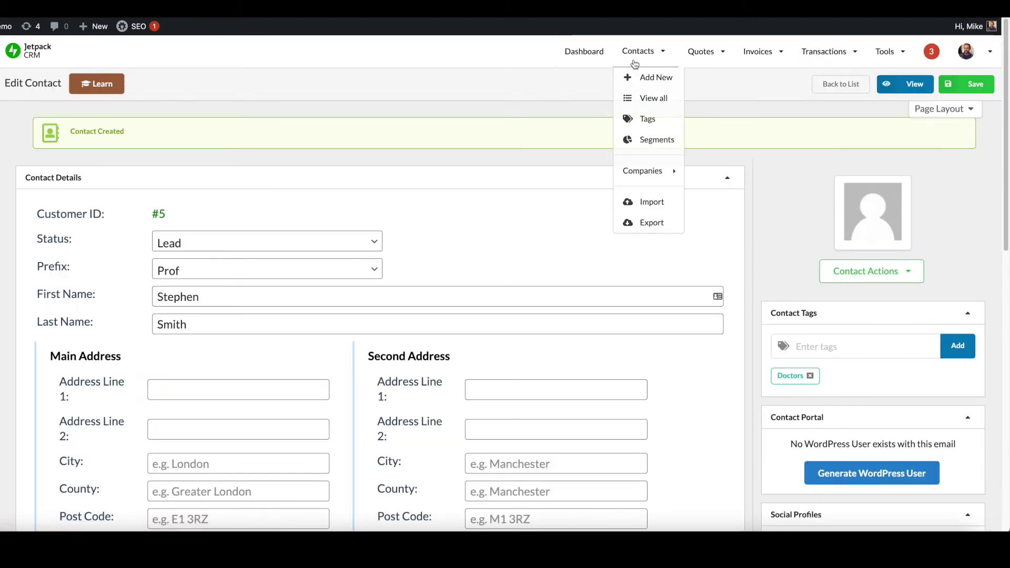
# List the contacts in the Doctors to Convert segment from the Segments page.
pyautogui.click(652, 140)
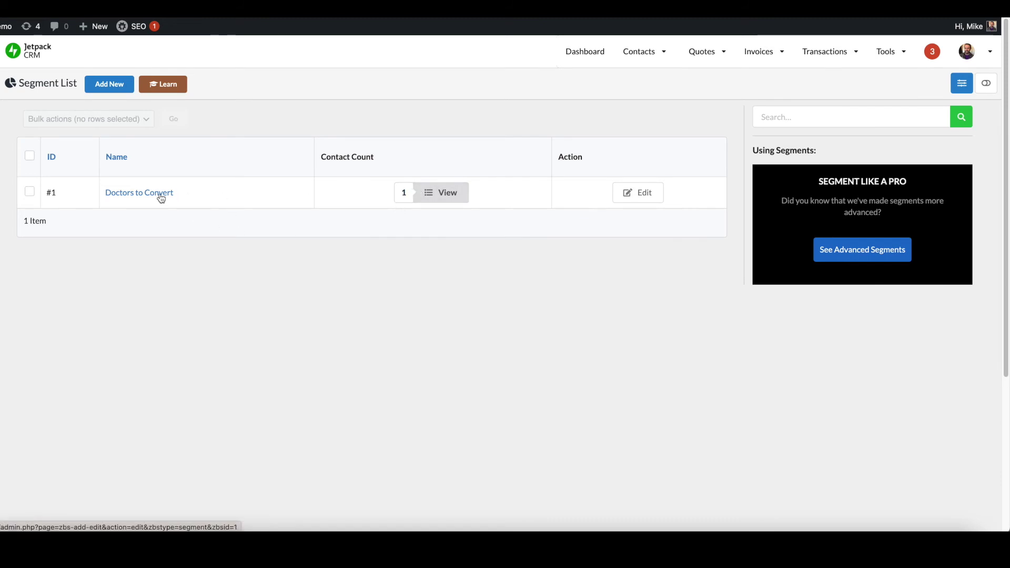
pyautogui.click(420, 192)
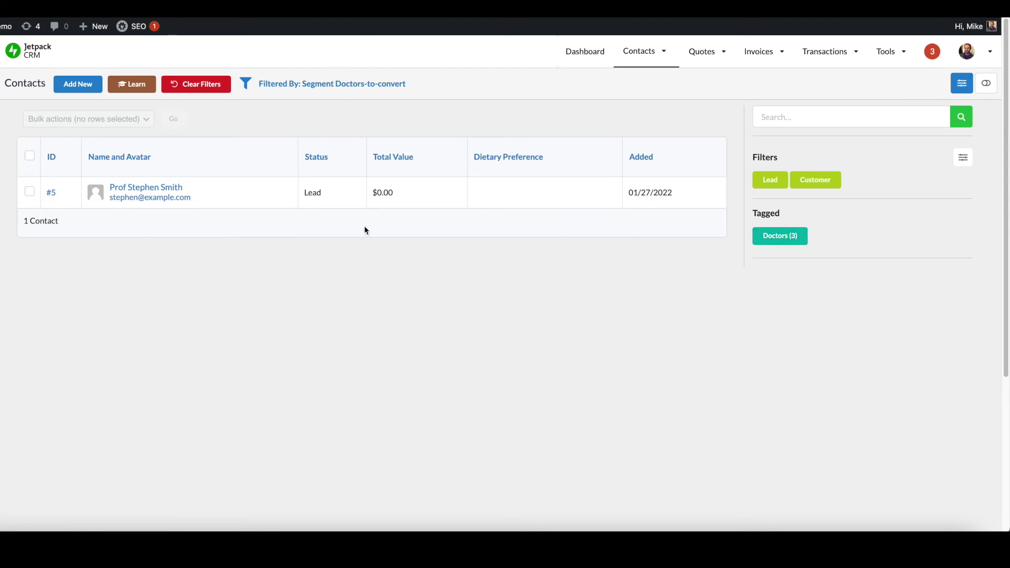
# Add the Doctors to Convert segment to the contacts list's current quick filters.
pyautogui.click(967, 164)
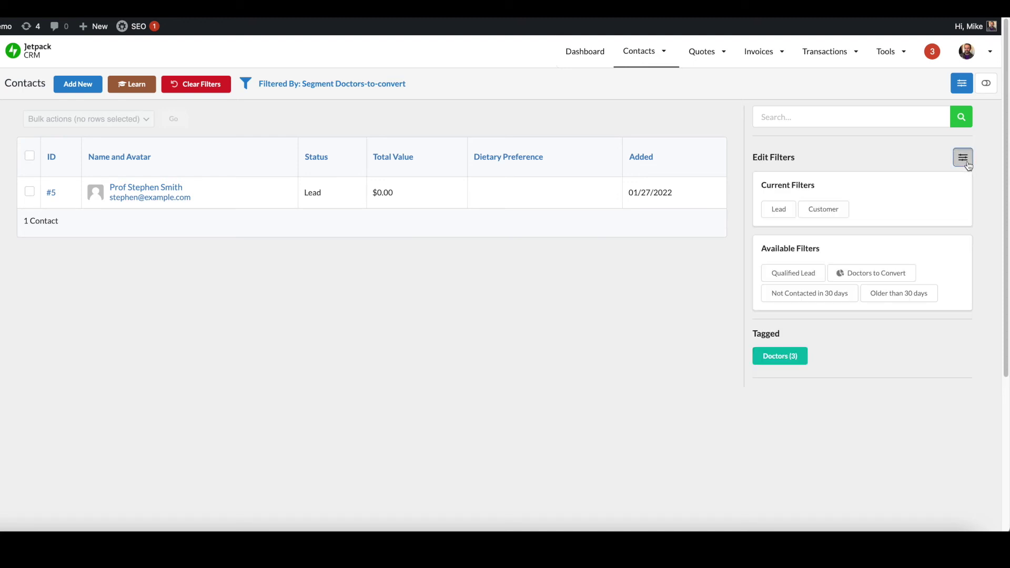
pyautogui.moveTo(870, 272); pyautogui.dragTo(897, 210)
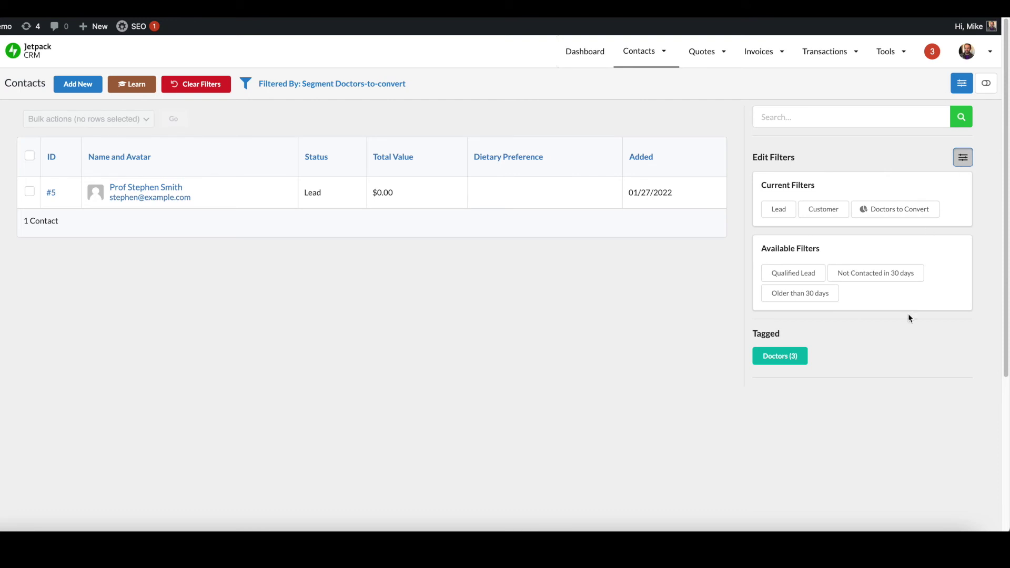
pyautogui.click(962, 157)
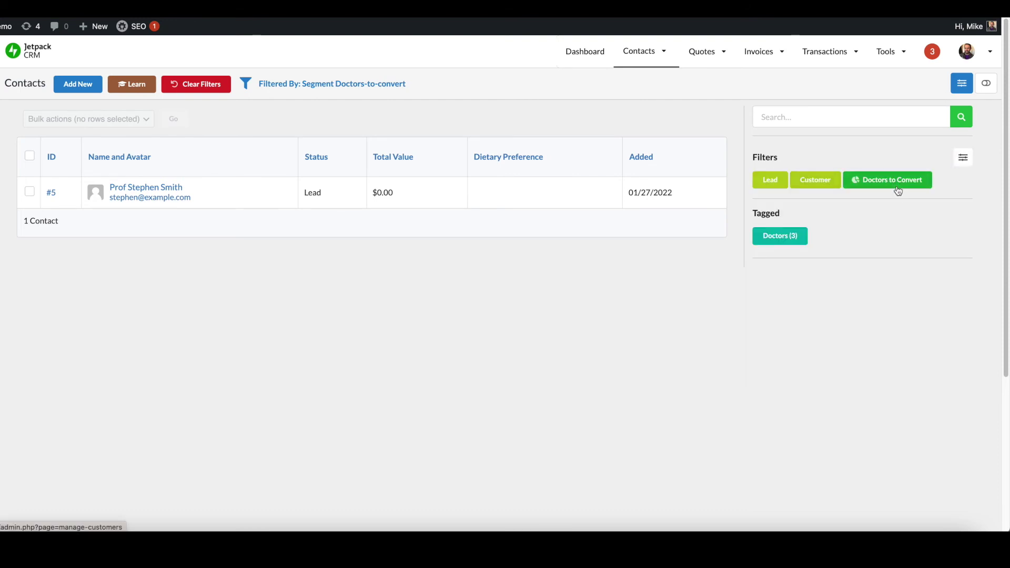
pyautogui.moveTo(643, 53)
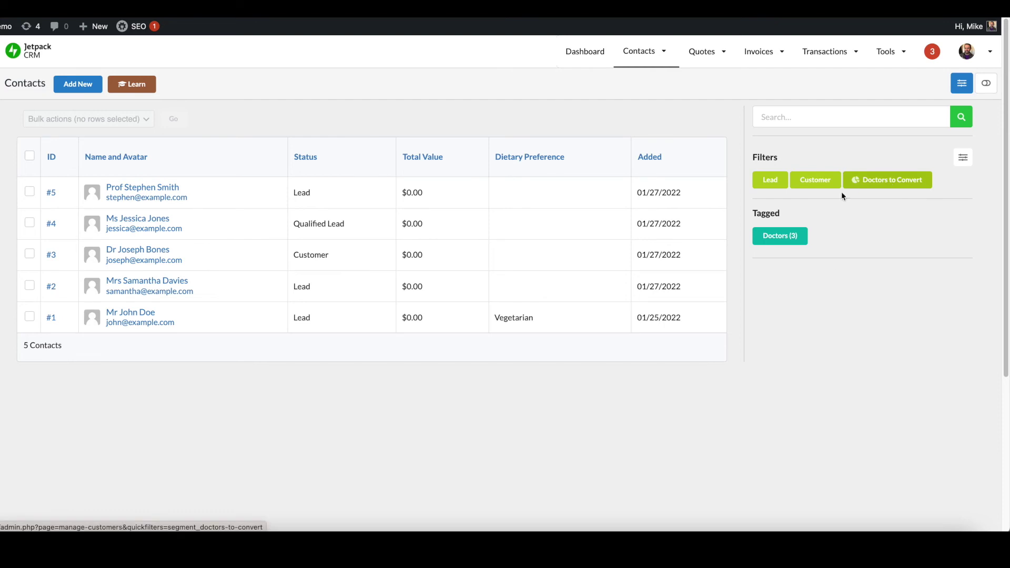
# Apply the Doctors to Convert quick filter to the contacts list.
pyautogui.click(883, 183)
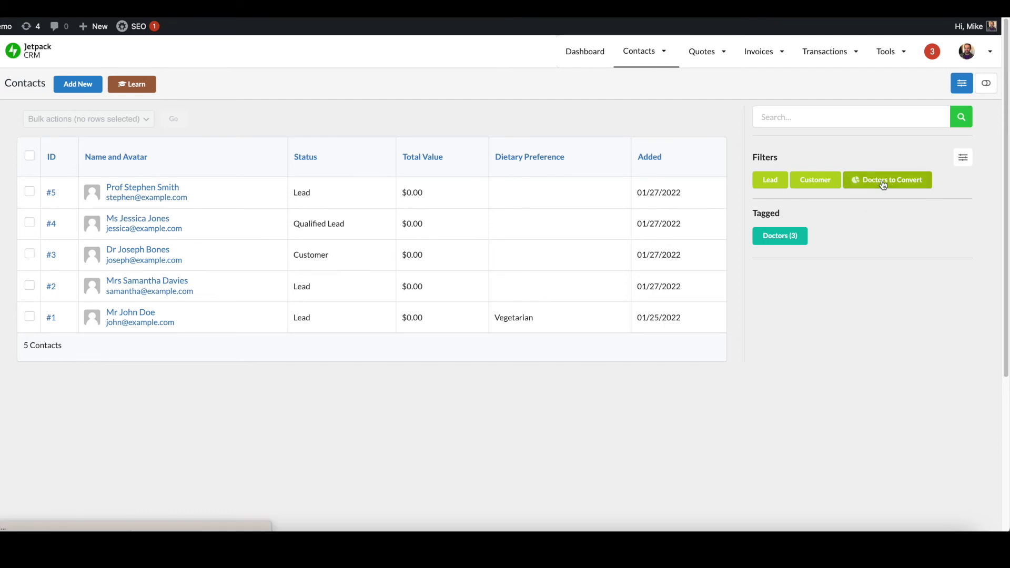